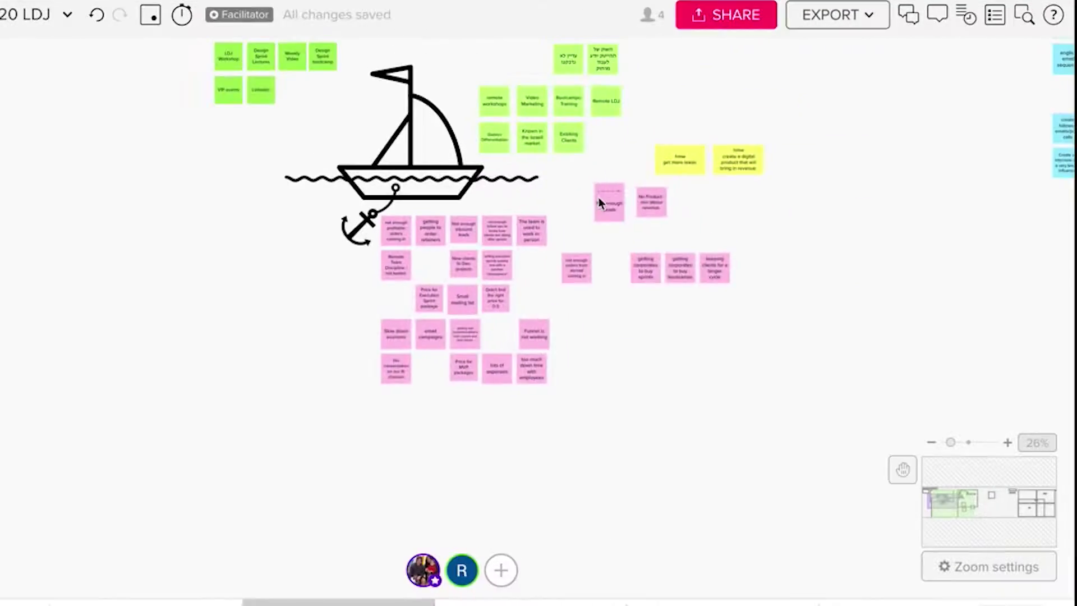
Add an enlarged yellow sticky note reading 'my idea too'.
{"action": "scroll", "coordinate": [176, 222], "scroll_direction": "up", "scroll_amount": 2}
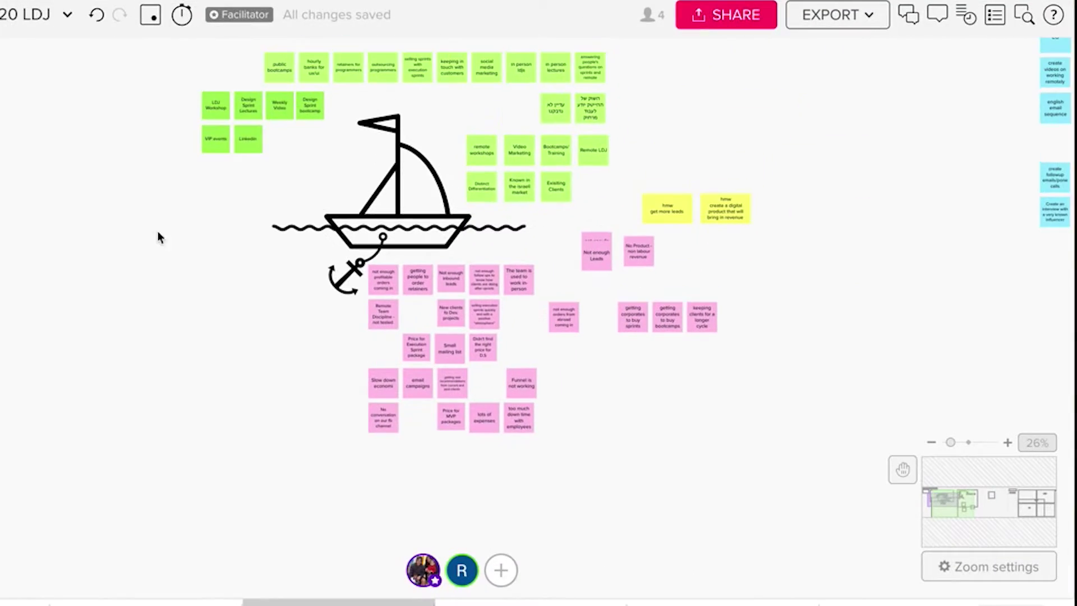
{"action": "left_click_drag", "start_coordinate": [6, 319], "coordinate": [426, 248]}
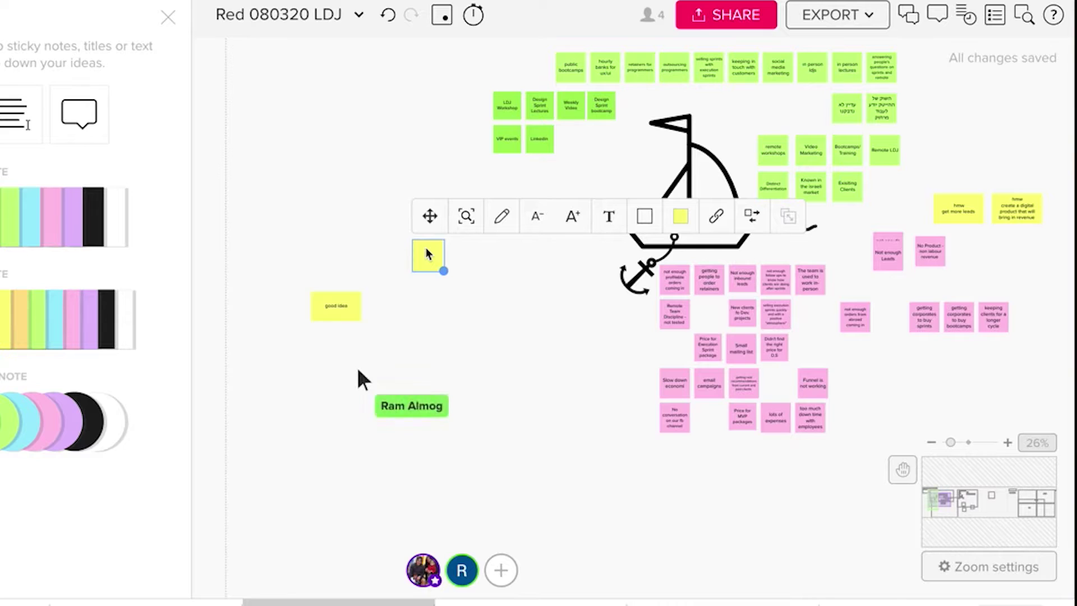
{"action": "left_click_drag", "start_coordinate": [152, 272], "coordinate": [210, 329]}
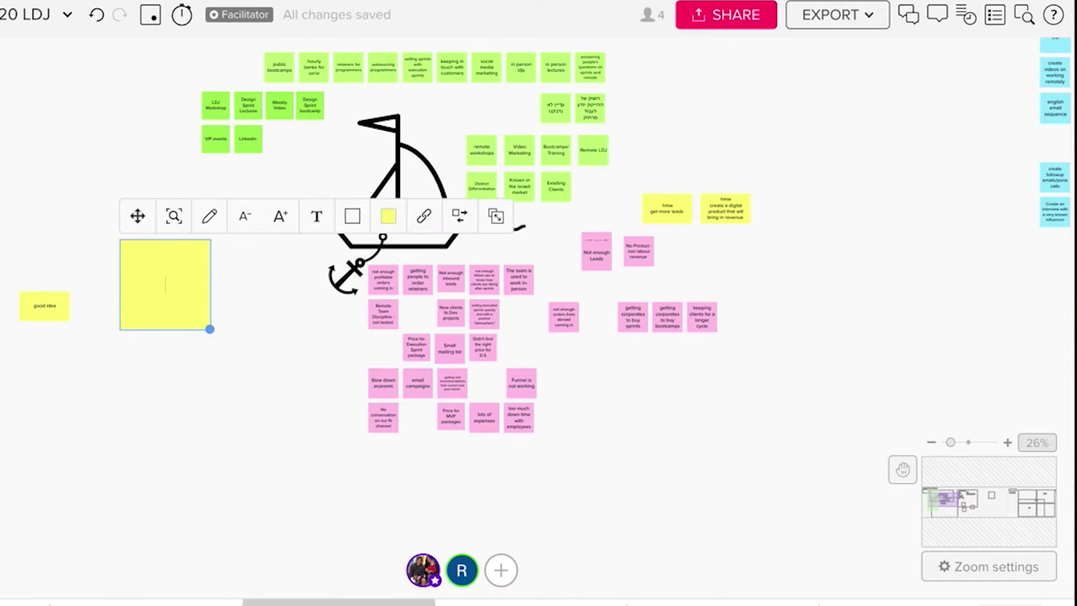
{"action": "type", "text": "too"}
{"action": "key", "text": "Escape"}
Add a connected square near the top left with a light purple outline.
{"action": "left_click_drag", "start_coordinate": [46, 213], "coordinate": [329, 161]}
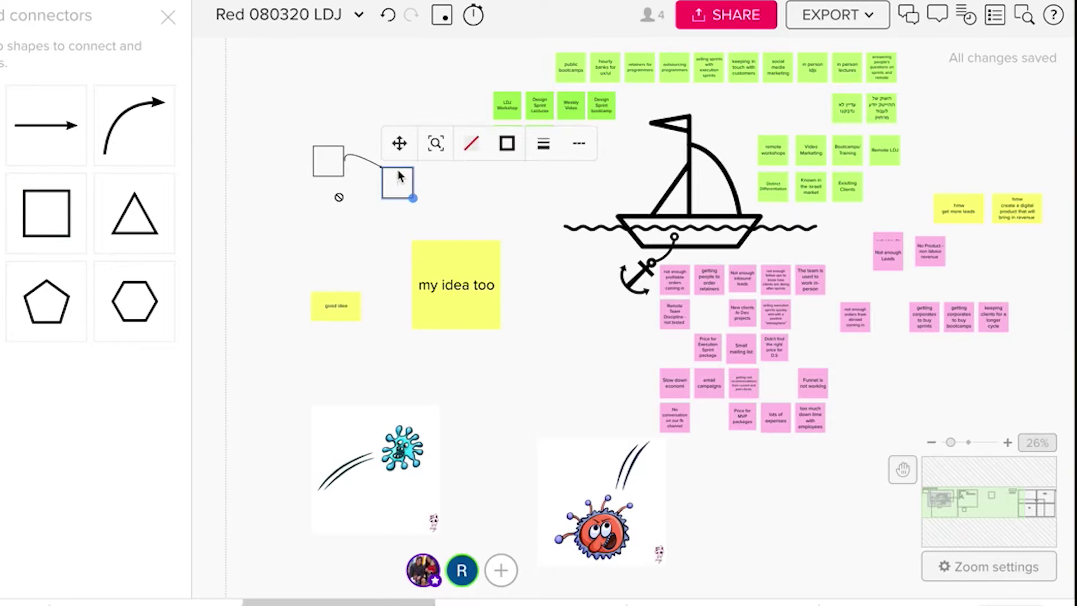
{"action": "left_click", "coordinate": [460, 90]}
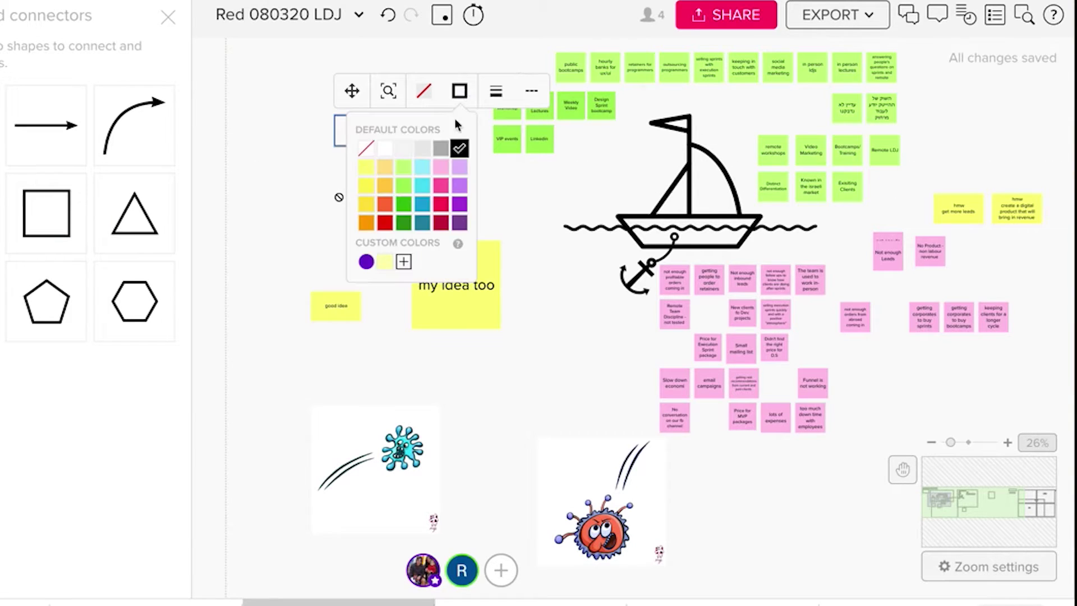
{"action": "left_click", "coordinate": [461, 167]}
{"action": "left_click", "coordinate": [288, 173]}
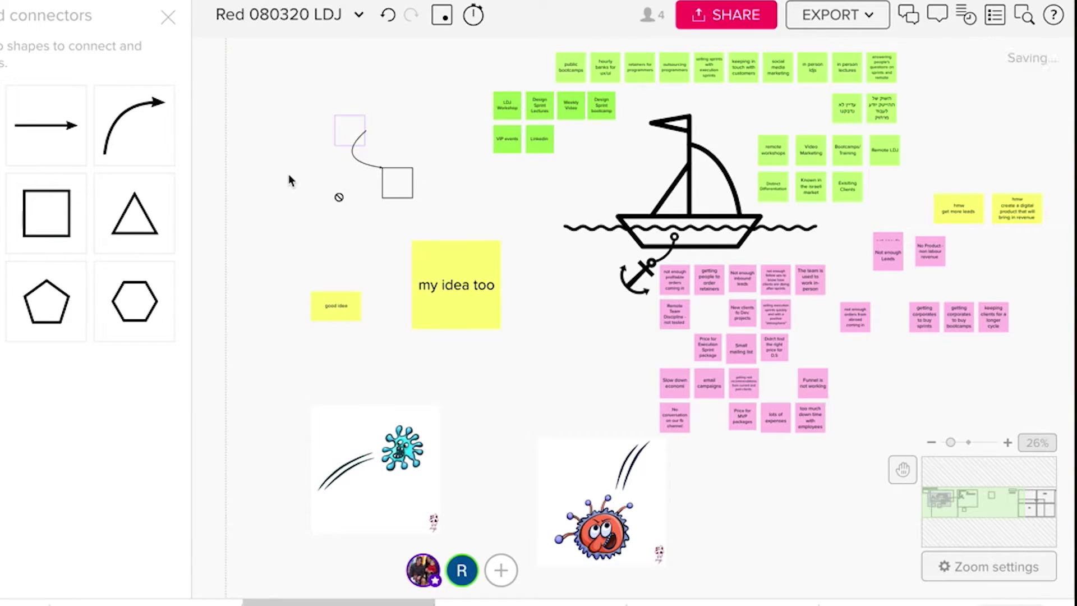
Start the countdown timer.
{"action": "right_click", "coordinate": [471, 321]}
{"action": "left_click", "coordinate": [474, 15]}
{"action": "left_click", "coordinate": [514, 134]}
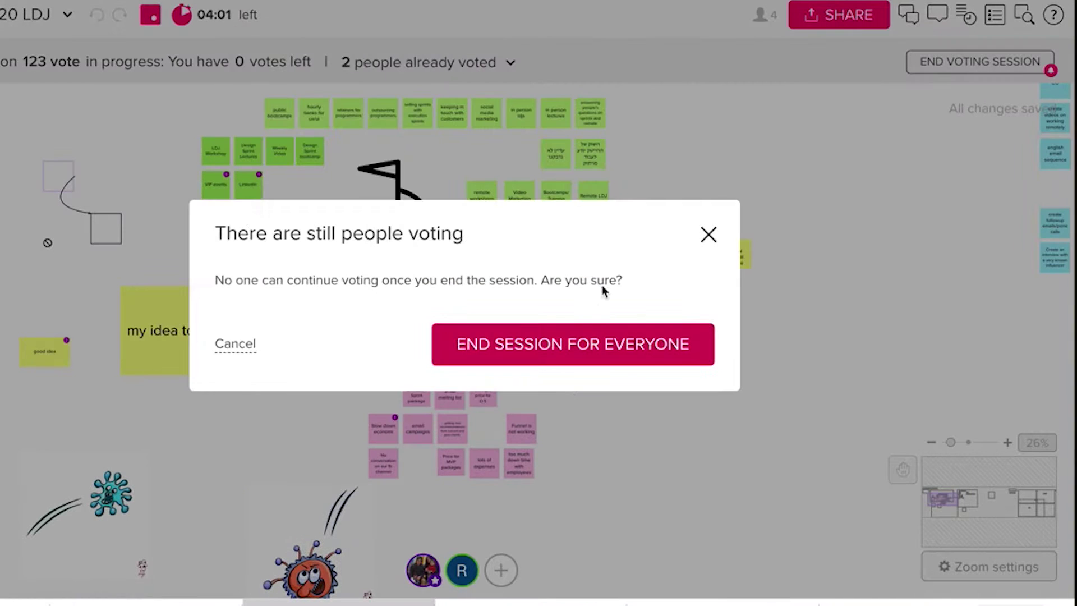
End the voting session for everyone, then open the team's Whereby meeting room.
{"action": "left_click", "coordinate": [590, 341]}
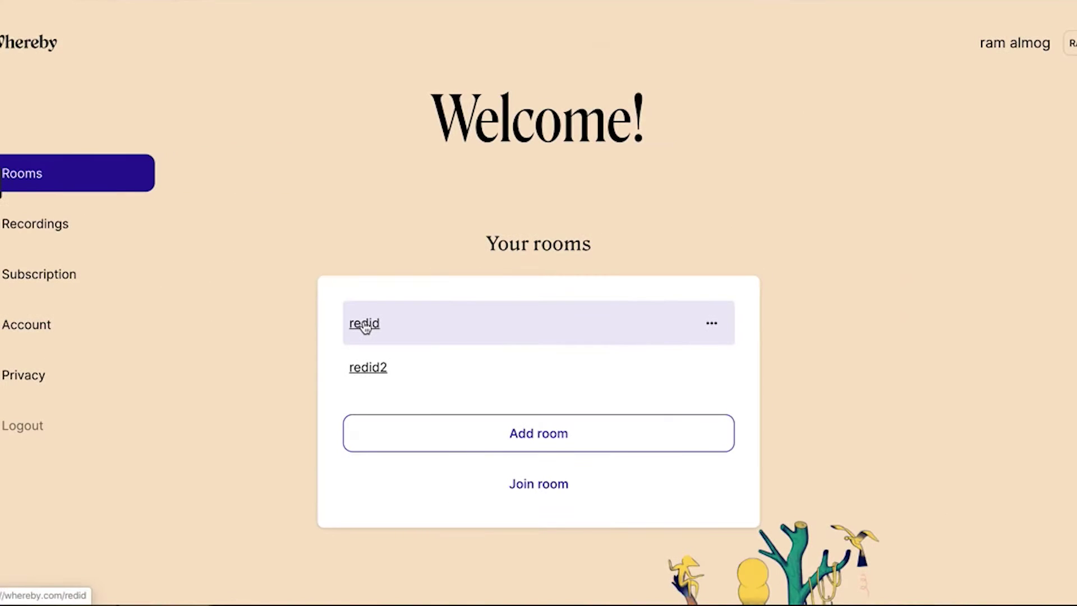
{"action": "left_click", "coordinate": [360, 325]}
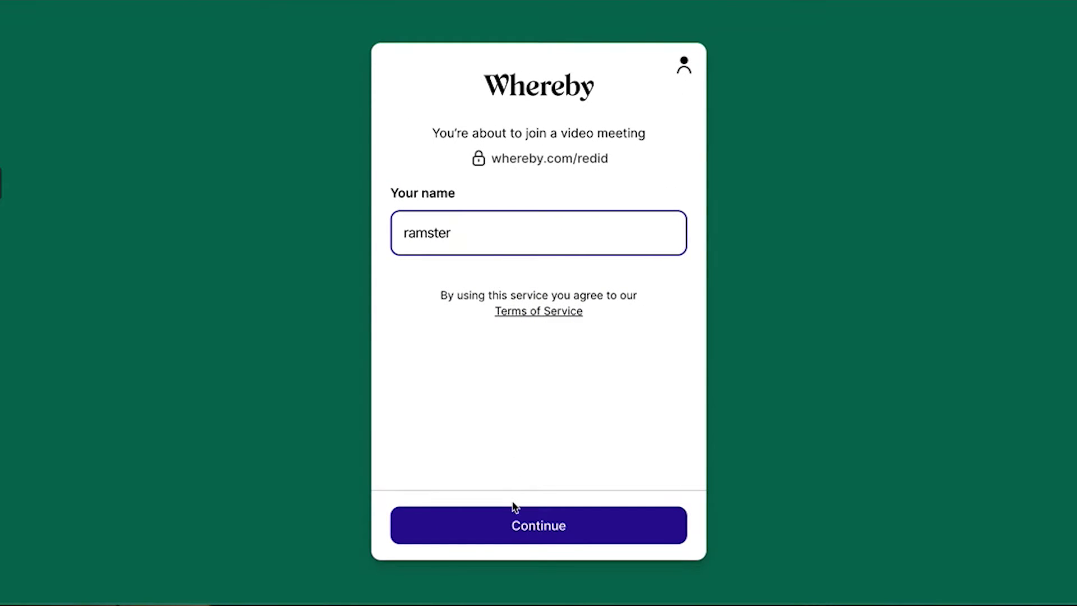
Submit the display name and continue to the locked room's camera preview.
{"action": "left_click", "coordinate": [512, 522]}
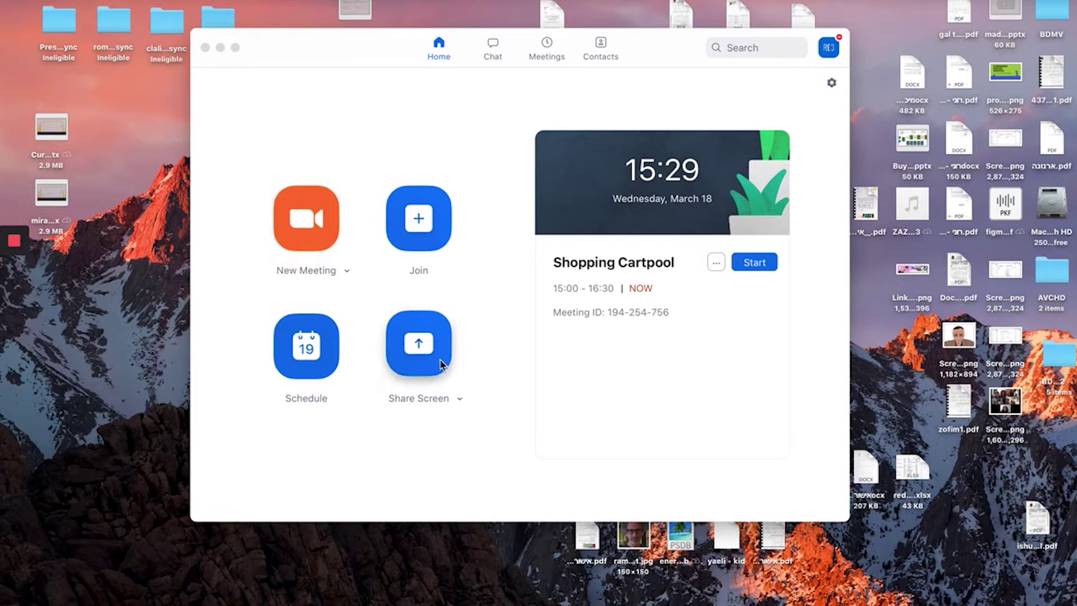
Start an instant Zoom meeting, dismiss the invite dialog, and record to the cloud.
{"action": "left_click", "coordinate": [319, 219]}
{"action": "left_click", "coordinate": [318, 219]}
{"action": "key", "text": "super+i"}
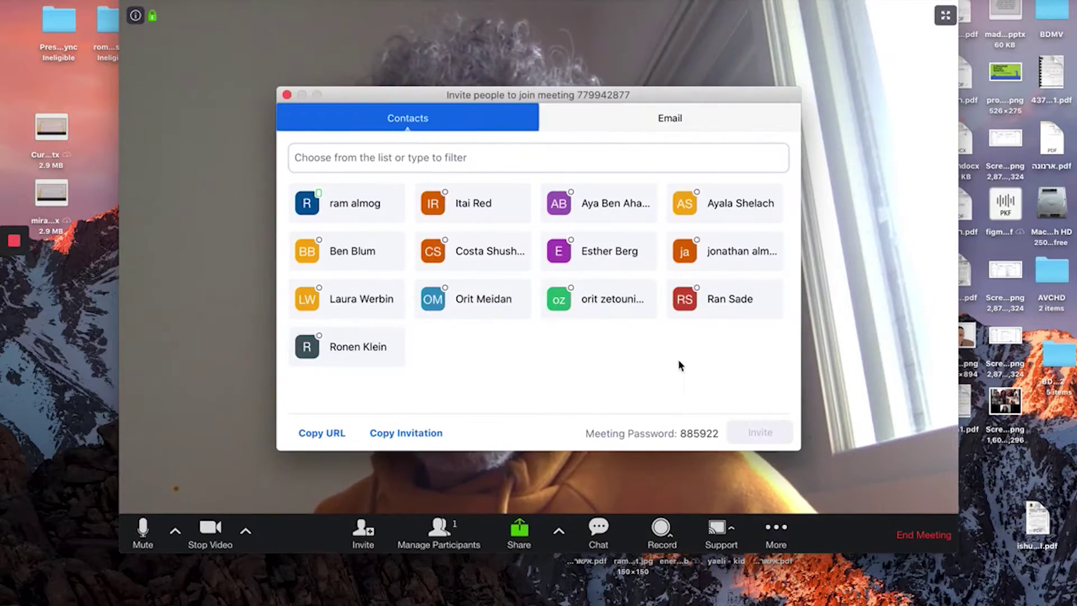
{"action": "key", "text": "Escape"}
{"action": "left_click", "coordinate": [661, 532]}
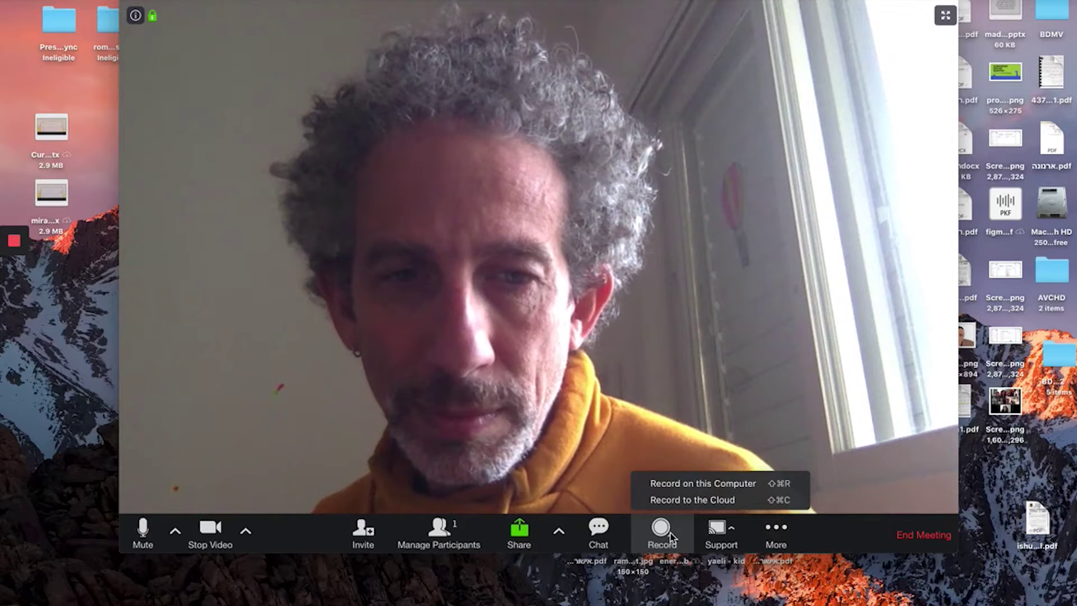
{"action": "left_click", "coordinate": [704, 500]}
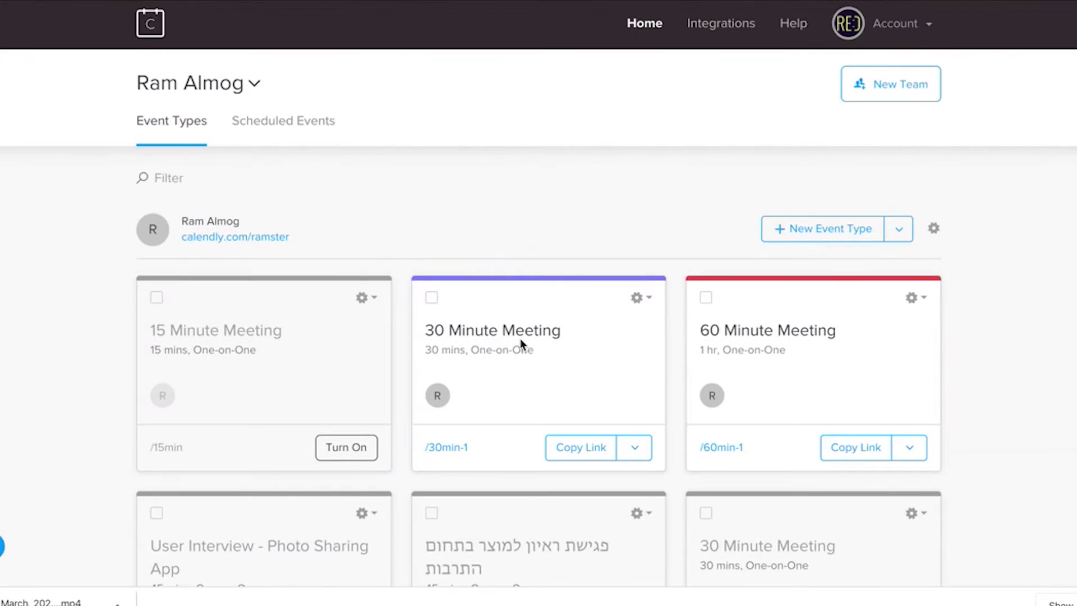
{"action": "left_click", "coordinate": [549, 347]}
{"action": "left_click", "coordinate": [549, 240]}
{"action": "left_click", "coordinate": [550, 240]}
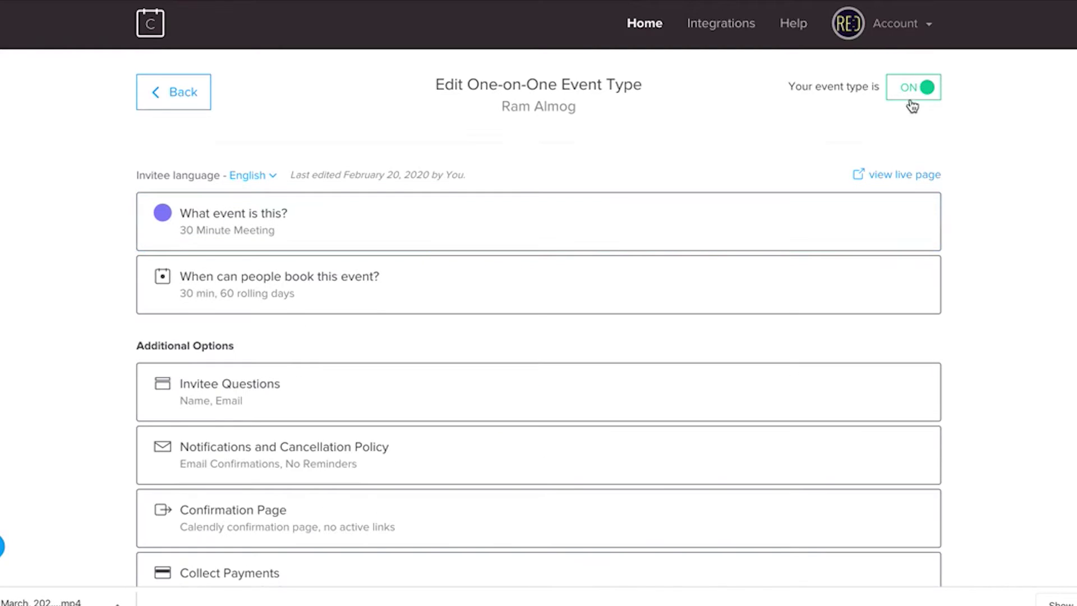
{"action": "left_click", "coordinate": [907, 179]}
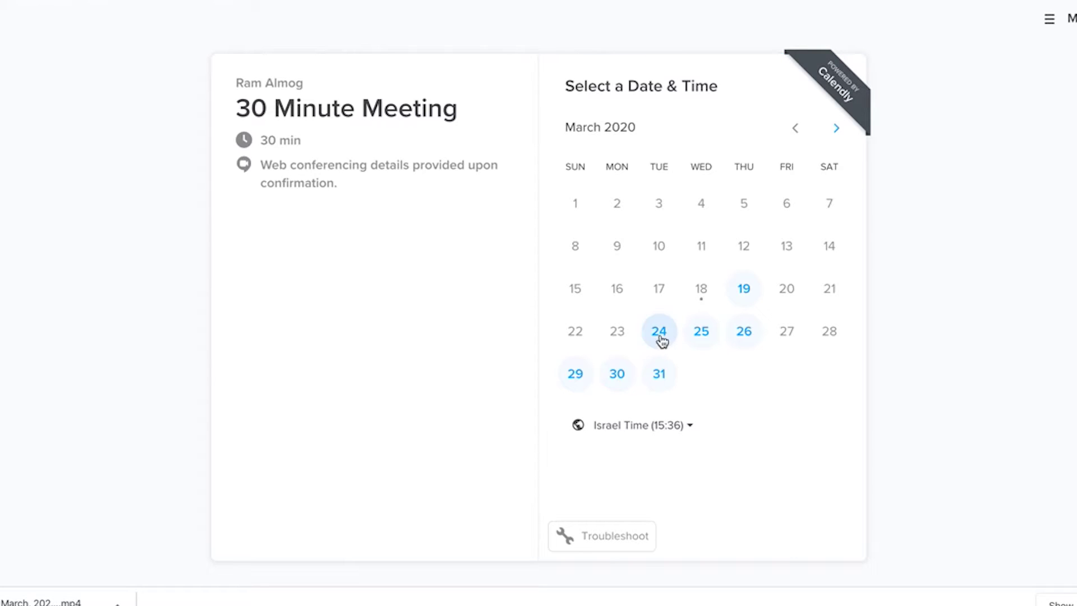
{"action": "left_click", "coordinate": [662, 334]}
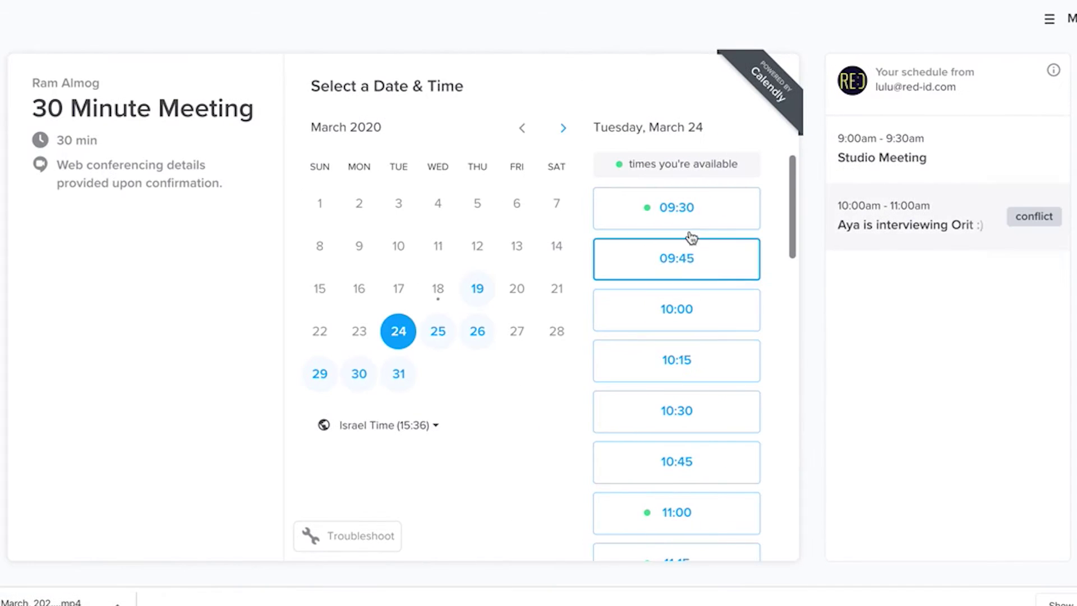
{"action": "left_click", "coordinate": [686, 261]}
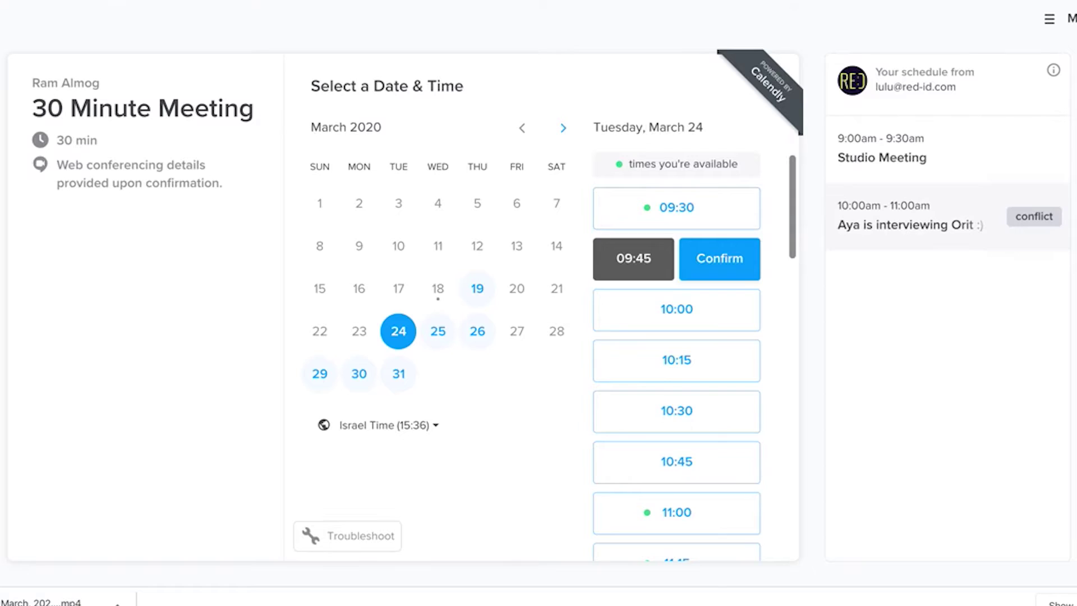
{"action": "key", "text": "ctrl+w"}
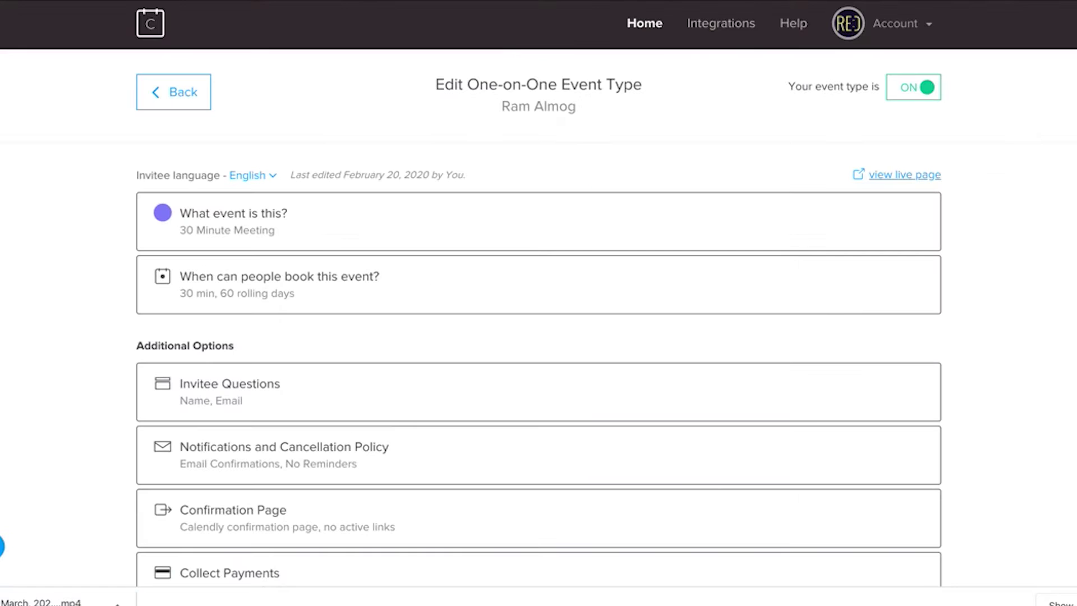
{"action": "left_click", "coordinate": [185, 95]}
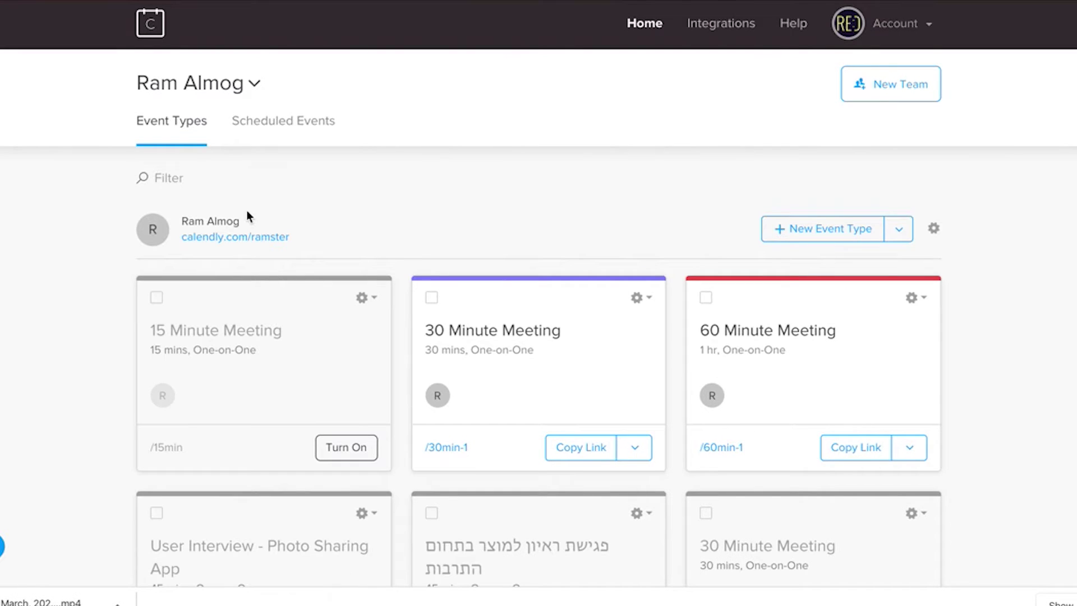
{"action": "left_click", "coordinate": [252, 94]}
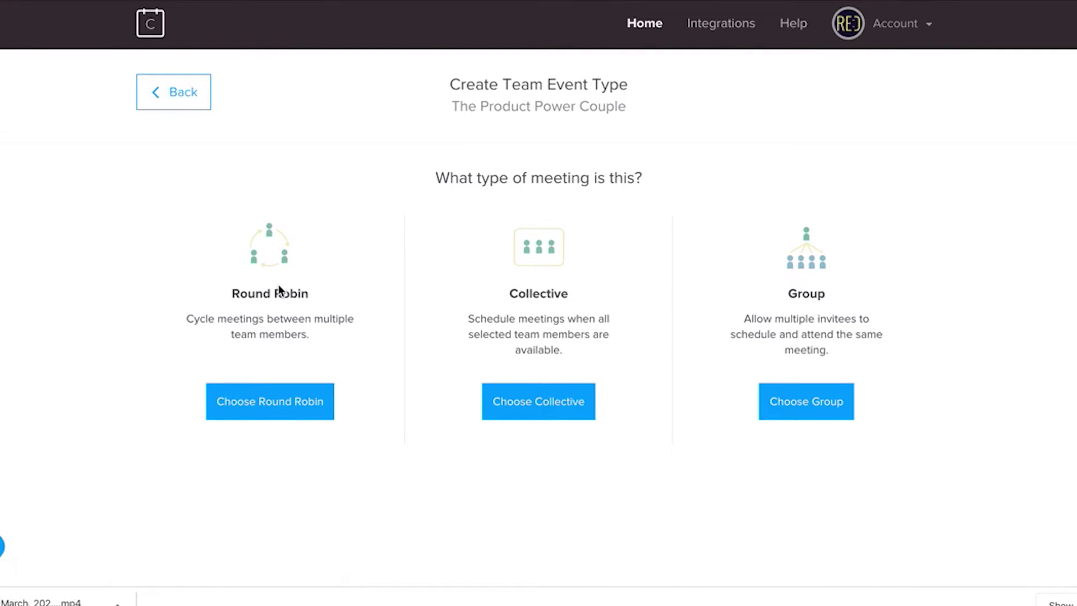
Choose the Collective team event type instead of Round Robin.
{"action": "left_click", "coordinate": [260, 412]}
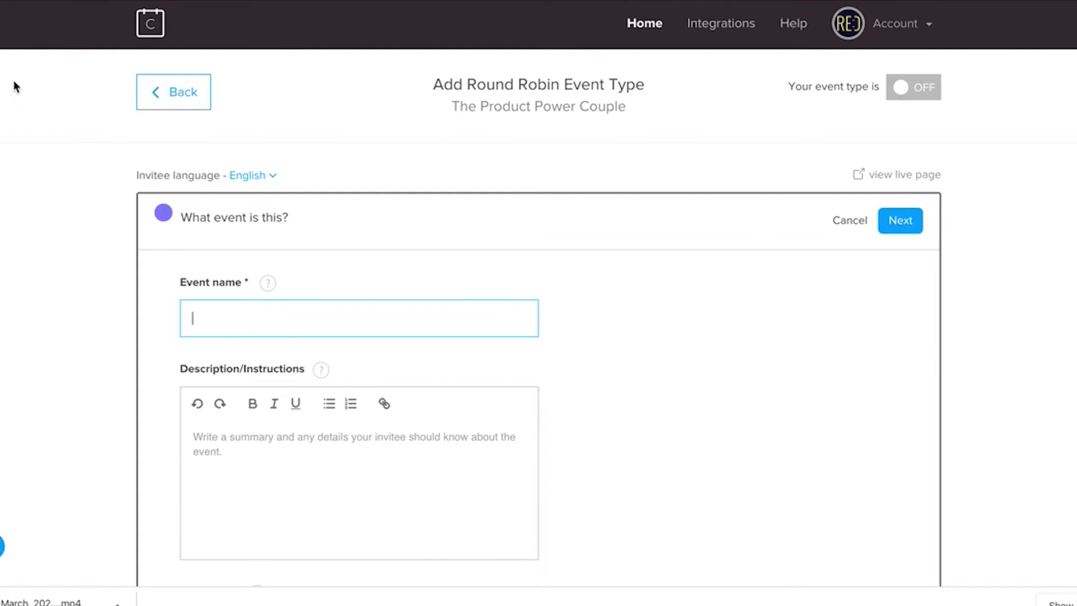
{"action": "key", "text": "alt+Left"}
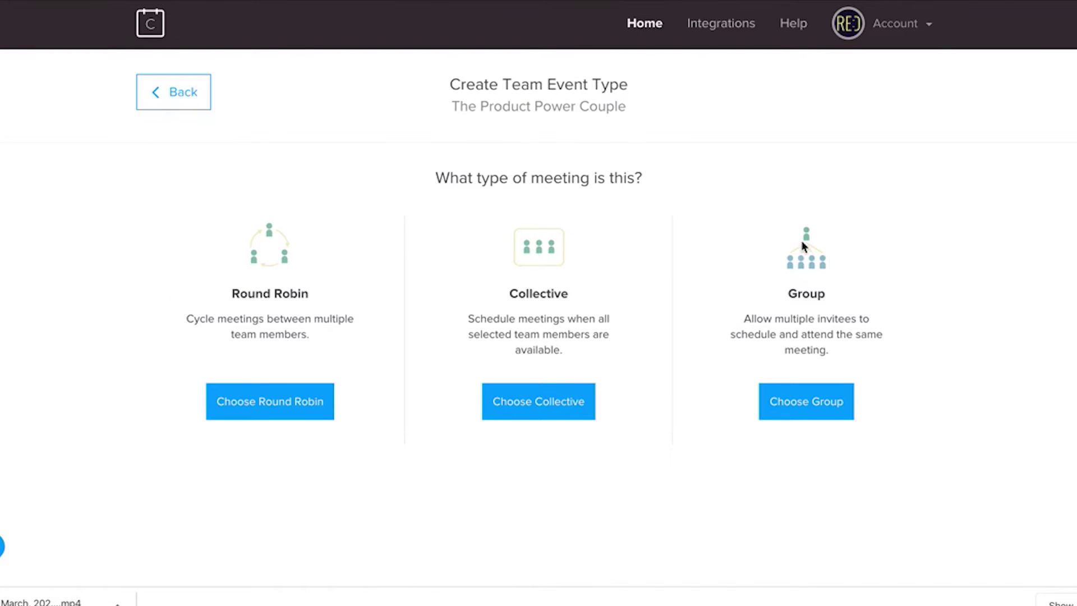
{"action": "left_click", "coordinate": [521, 401]}
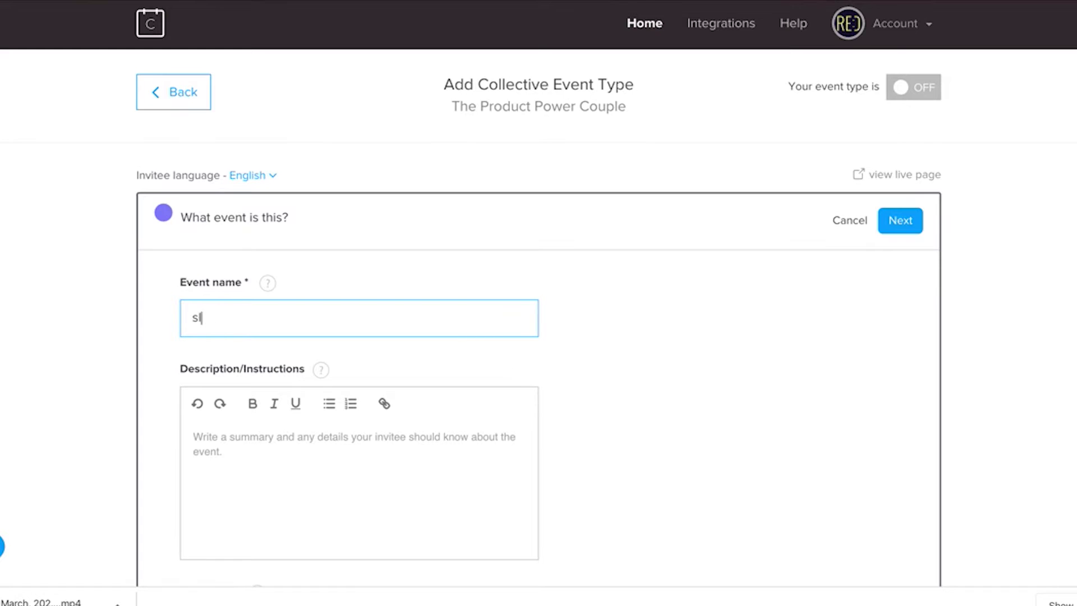
{"action": "scroll", "coordinate": [601, 292], "scroll_direction": "down", "scroll_amount": 8}
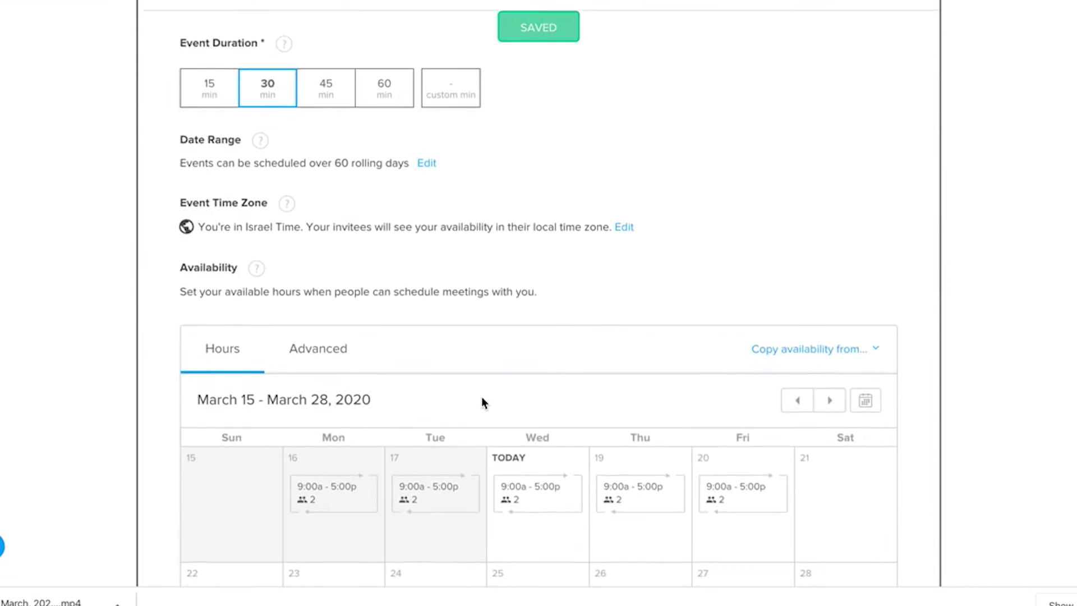
{"action": "scroll", "coordinate": [483, 404], "scroll_direction": "up", "scroll_amount": 10}
{"action": "scroll", "coordinate": [758, 178], "scroll_direction": "down", "scroll_amount": 1}
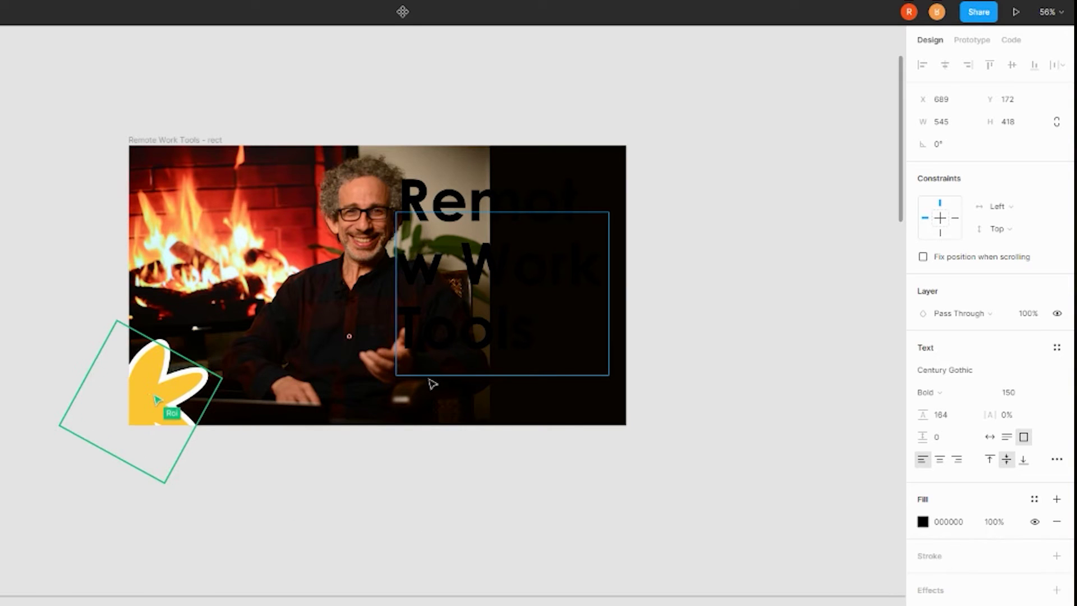
Set the Remote Work Tools title's fill colour to white (FFFFFF).
{"action": "key", "text": "Escape"}
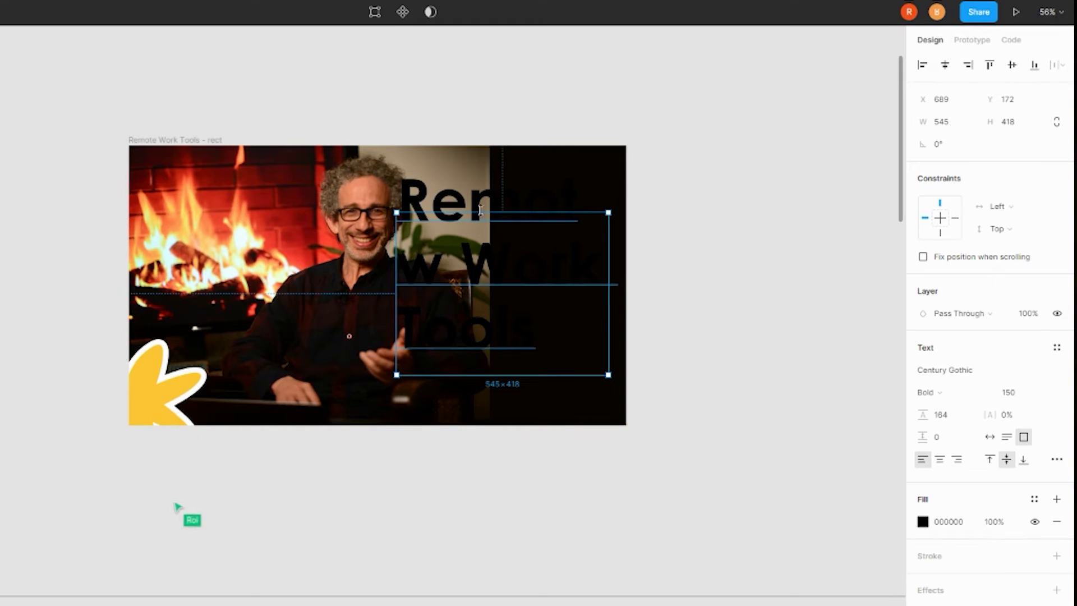
{"action": "left_click", "coordinate": [26, 108]}
{"action": "left_click", "coordinate": [448, 203]}
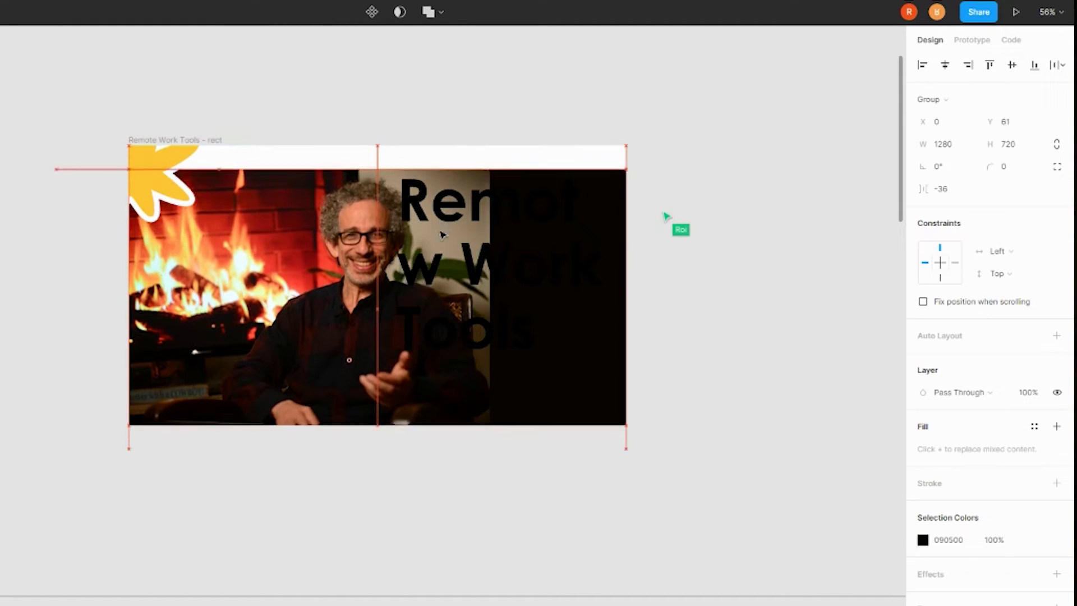
{"action": "key", "text": "Escape"}
{"action": "left_click", "coordinate": [441, 216]}
{"action": "double_click", "coordinate": [442, 216]}
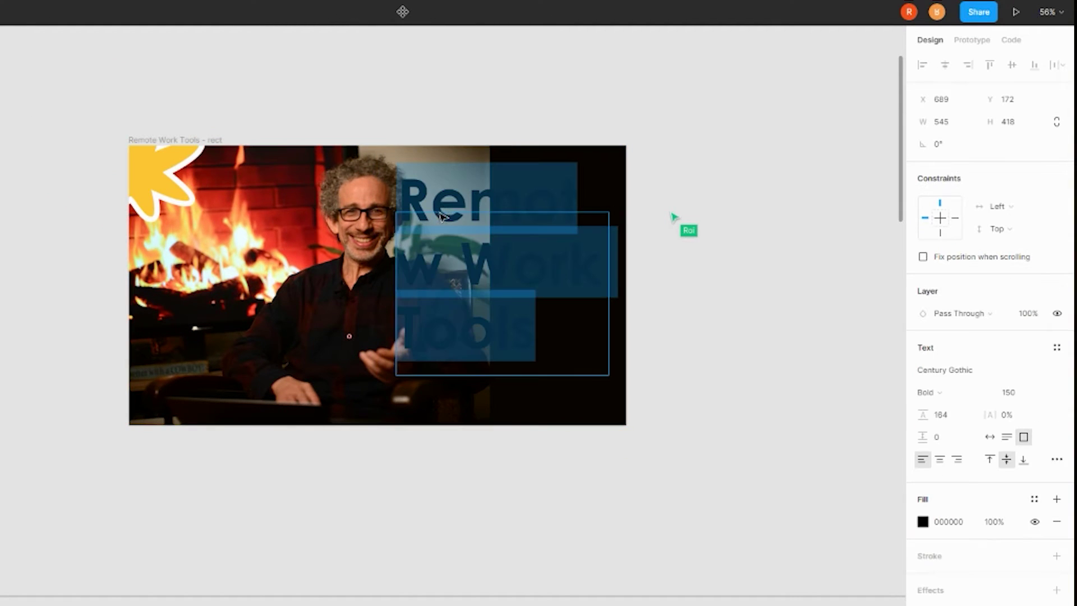
{"action": "left_click", "coordinate": [923, 522]}
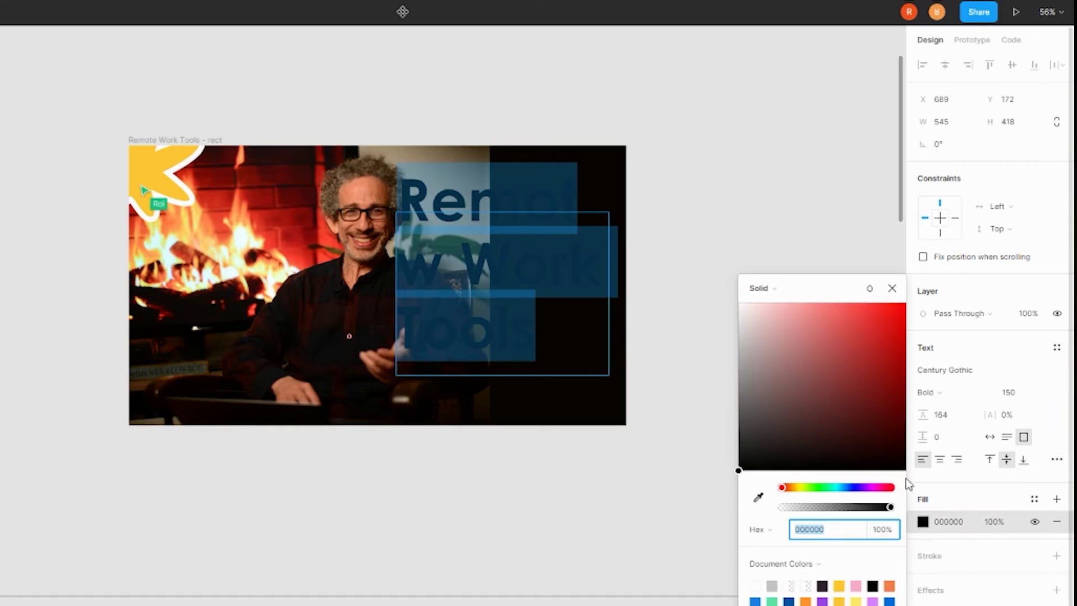
{"action": "type", "text": "FFFFFF"}
{"action": "key", "text": "Escape"}
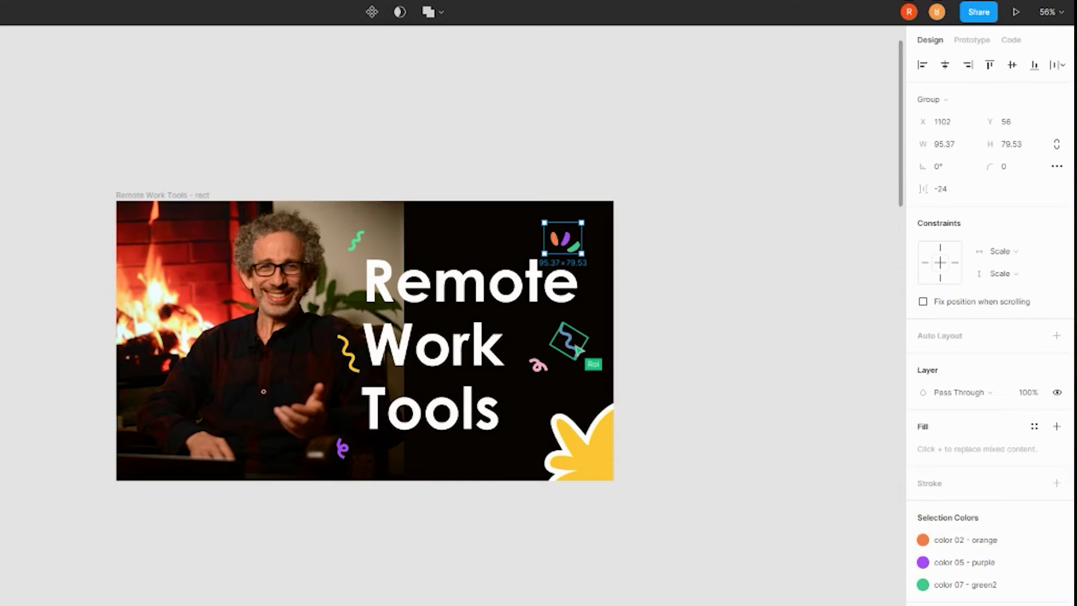
Open comment 3 ('need to approve') and discard an unfinished new comment.
{"action": "key", "text": "c"}
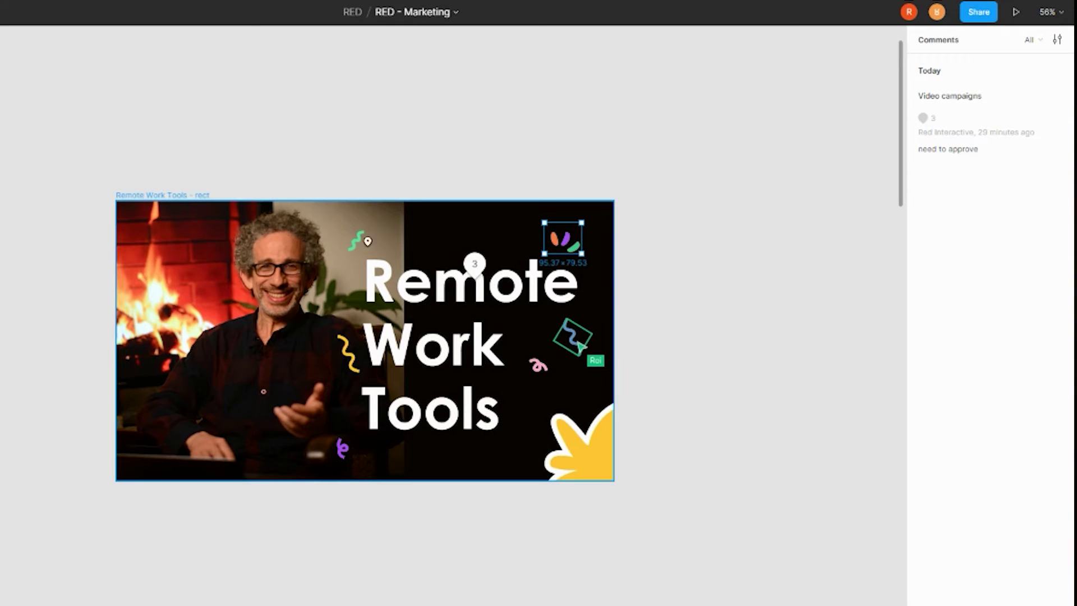
{"action": "left_click", "coordinate": [476, 265]}
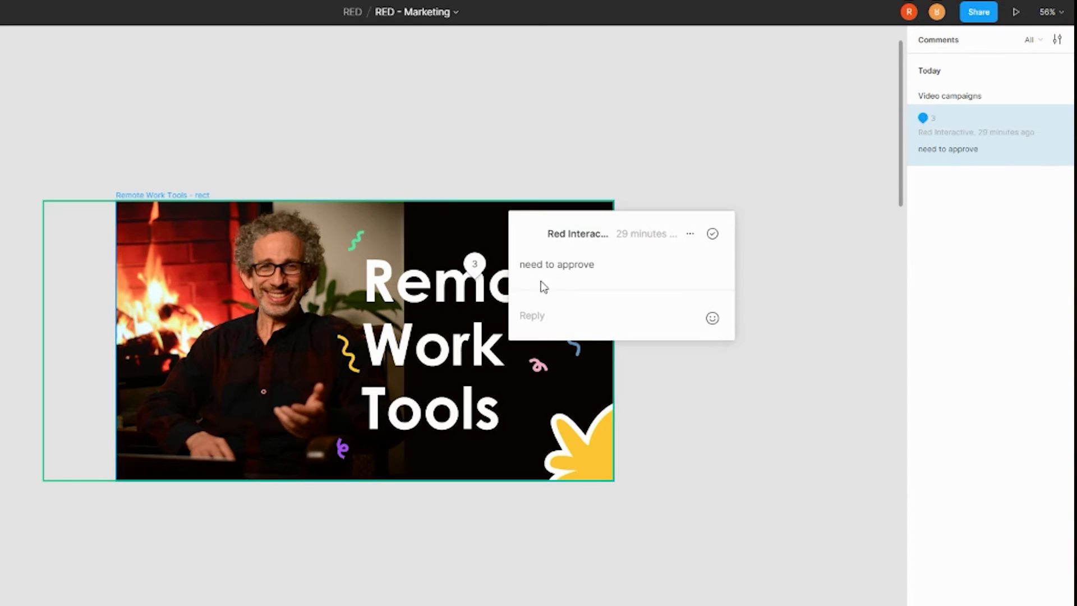
{"action": "left_click", "coordinate": [294, 311]}
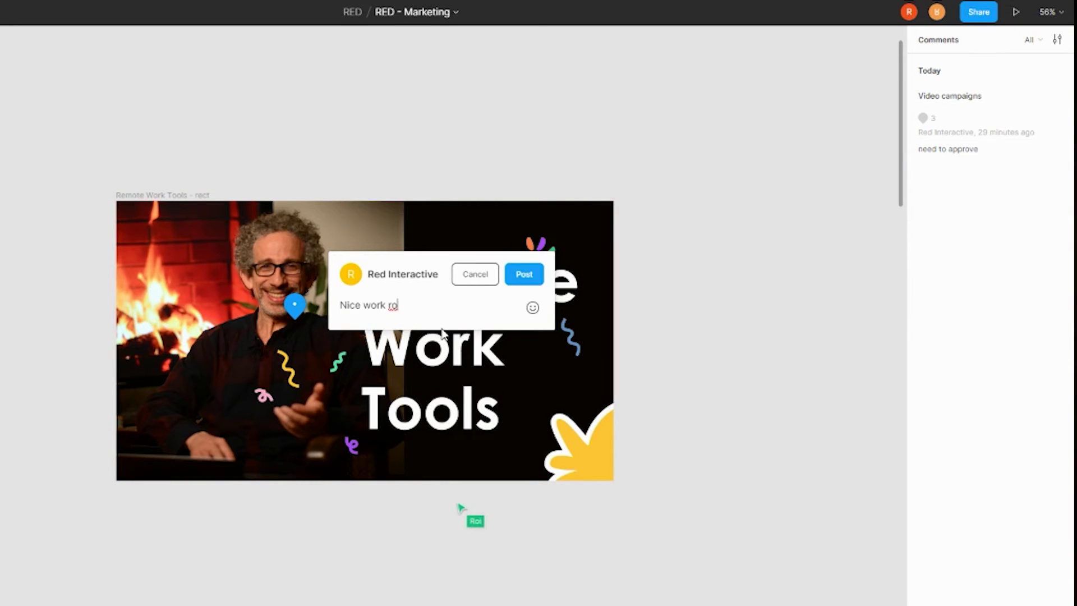
{"action": "key", "text": "Escape"}
{"action": "left_click_drag", "start_coordinate": [500, 510], "coordinate": [553, 500]}
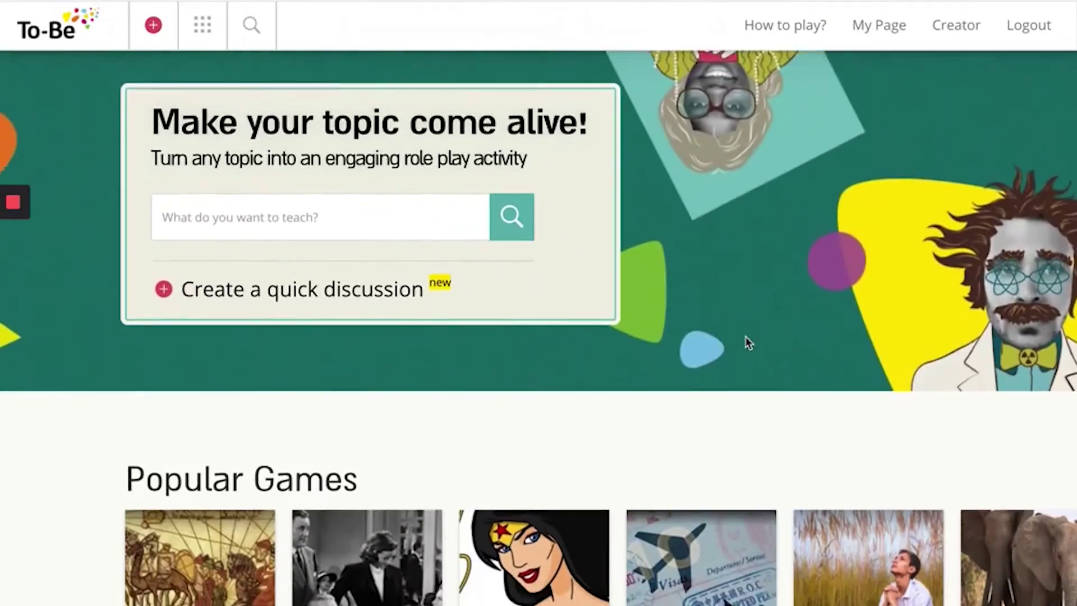
Search topics for 'silk', open Journey Along the Silk Road, and advance past the background story.
{"action": "scroll", "coordinate": [746, 342], "scroll_direction": "down", "scroll_amount": 5}
{"action": "scroll", "coordinate": [746, 343], "scroll_direction": "down", "scroll_amount": 15}
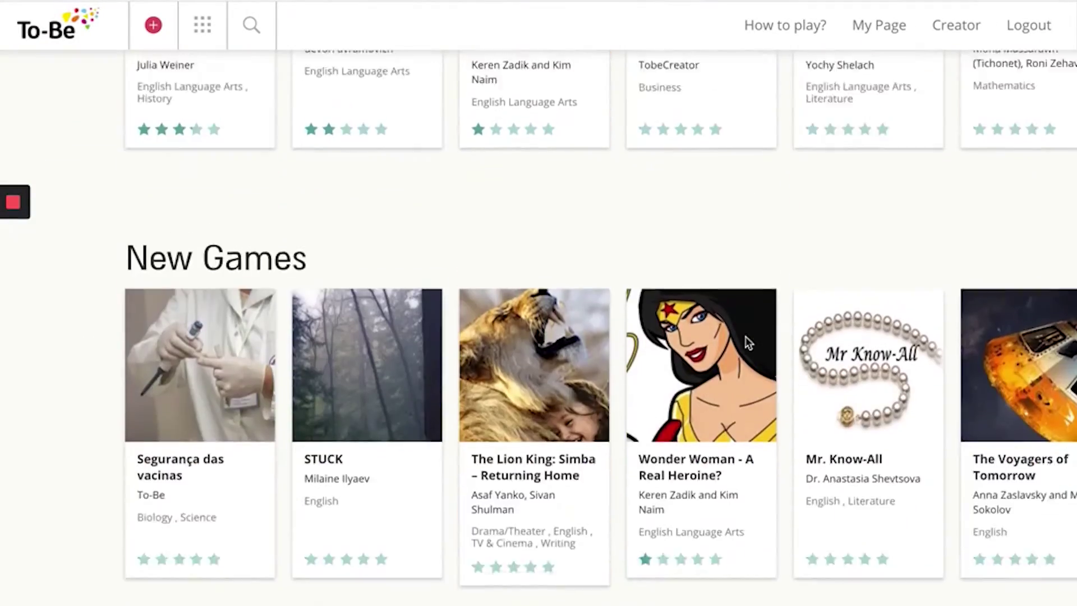
{"action": "scroll", "coordinate": [746, 342], "scroll_direction": "down", "scroll_amount": 10}
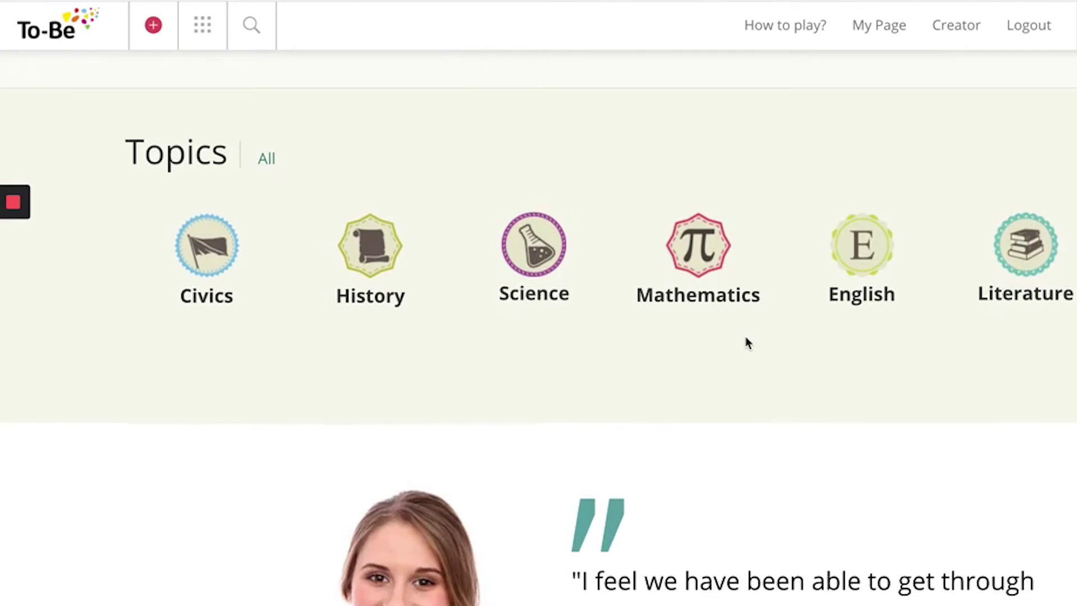
{"action": "type", "text": "s"}
{"action": "type", "text": "ilk"}
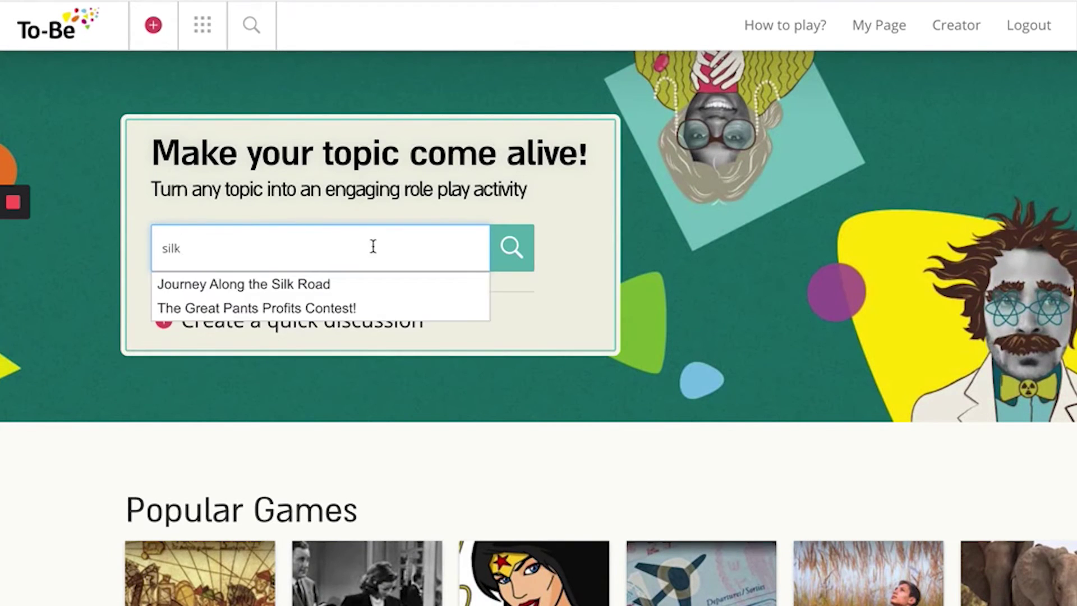
{"action": "left_click", "coordinate": [462, 278]}
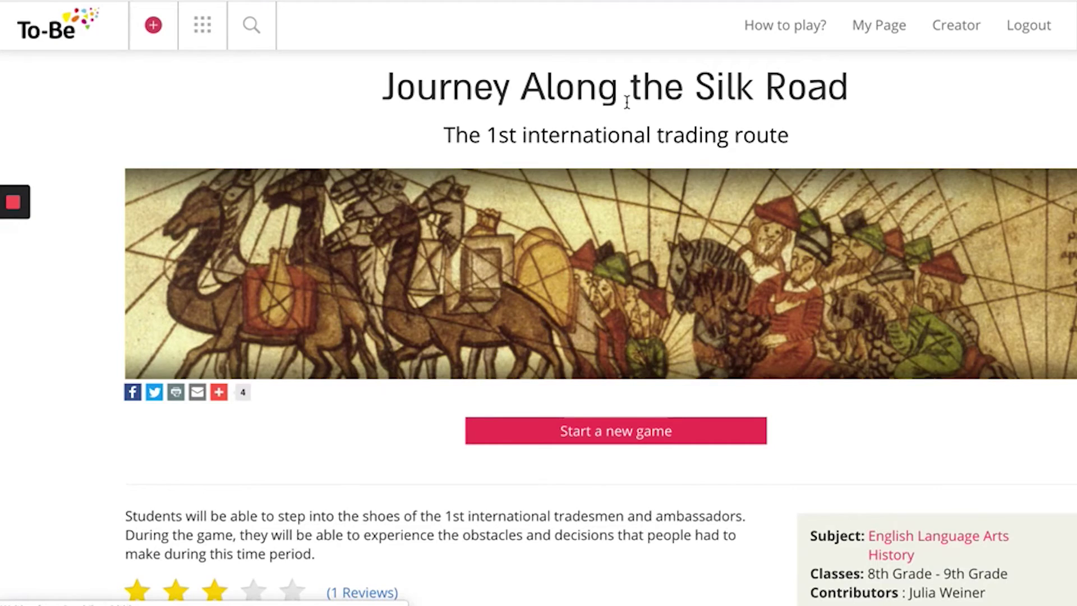
{"action": "scroll", "coordinate": [609, 303], "scroll_direction": "down", "scroll_amount": 9}
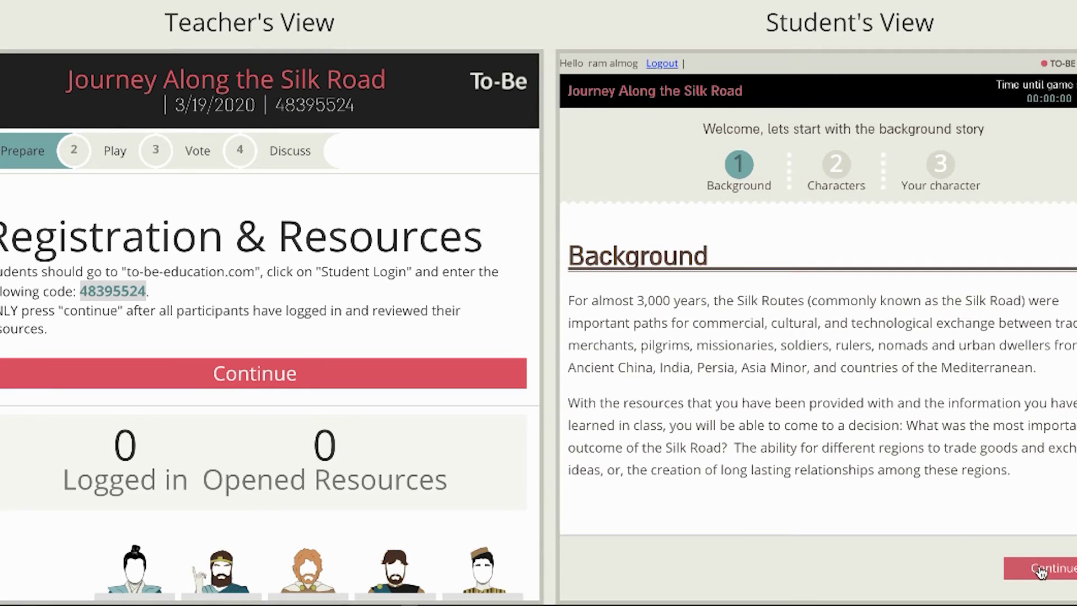
{"action": "left_click", "coordinate": [1041, 571]}
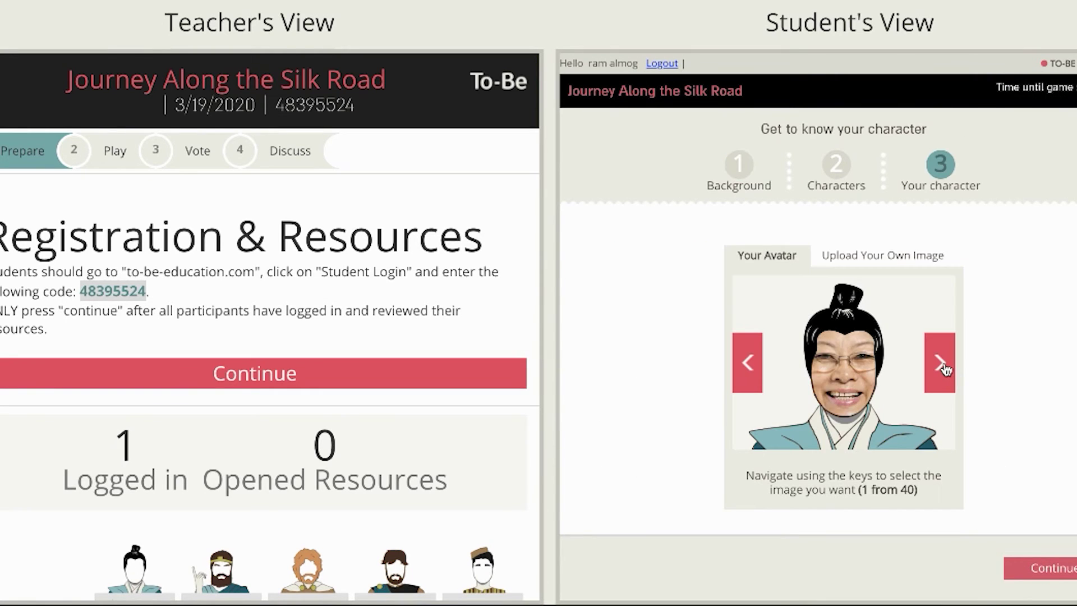